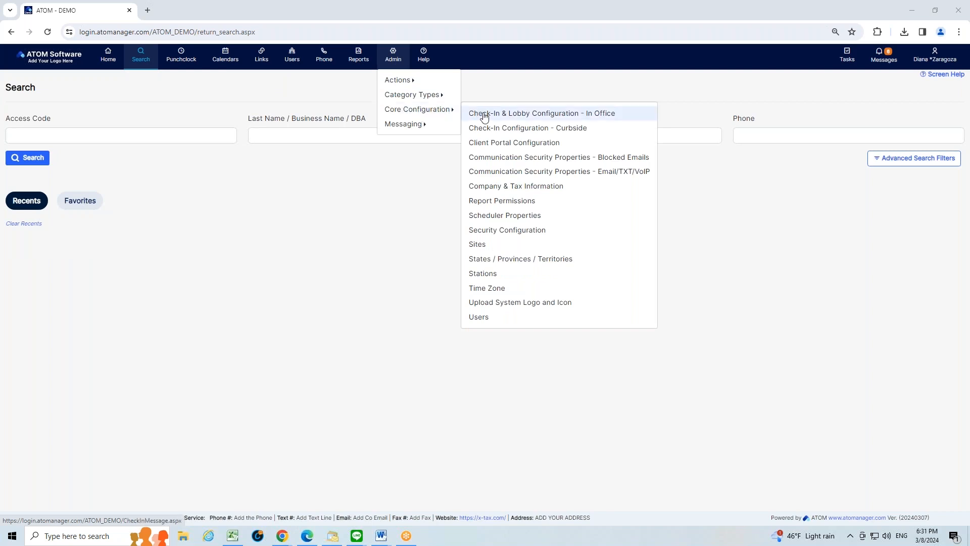
Open the Users list from the core configuration and start a new user record
left_click(481, 322)
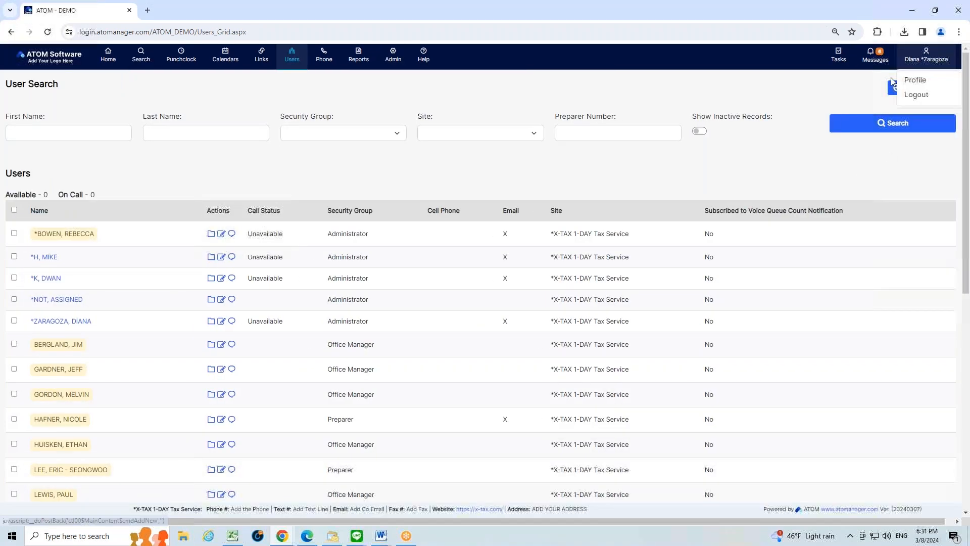
left_click(920, 88)
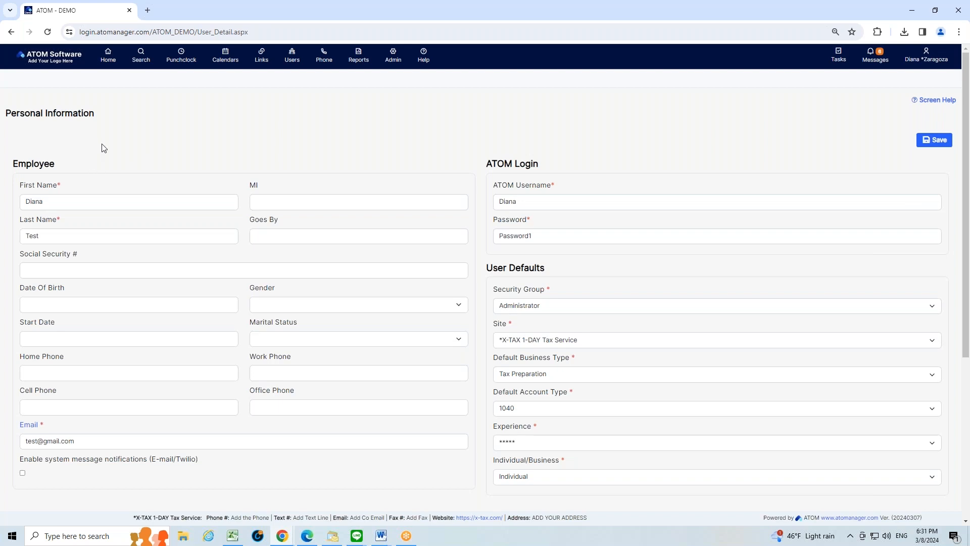
scroll(103, 148, "down", 1)
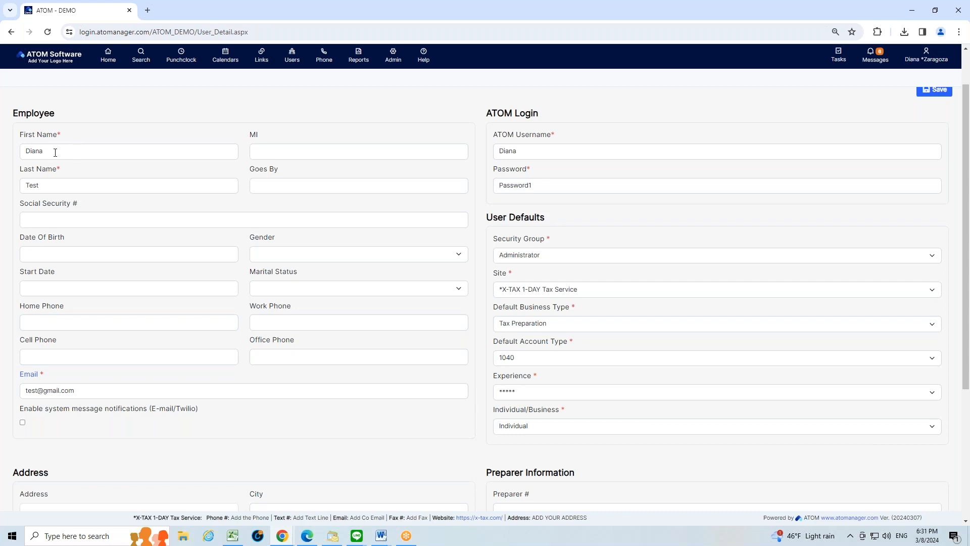
Review the new user's email, ATOM username and password fields
left_click(80, 392)
mouse_move(85, 414)
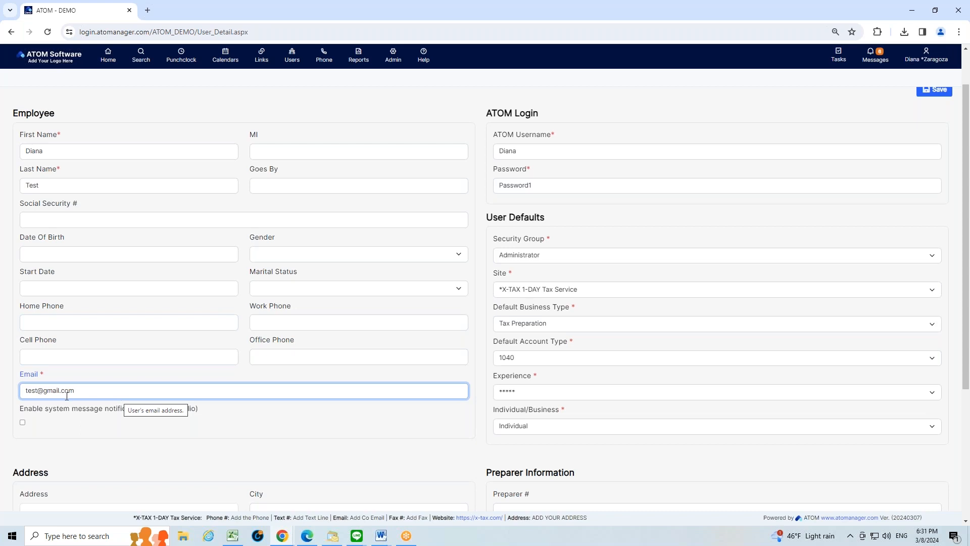
left_click(545, 150)
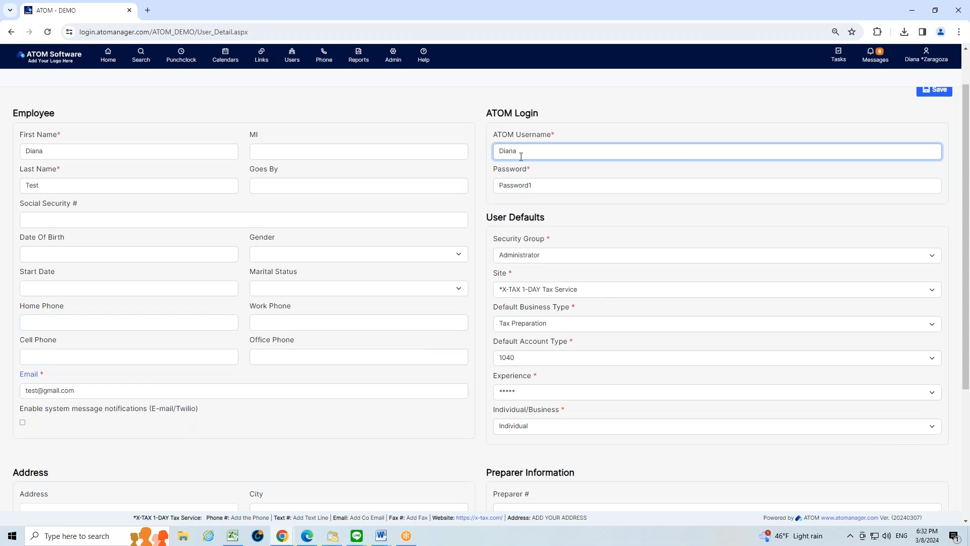
left_click(540, 186)
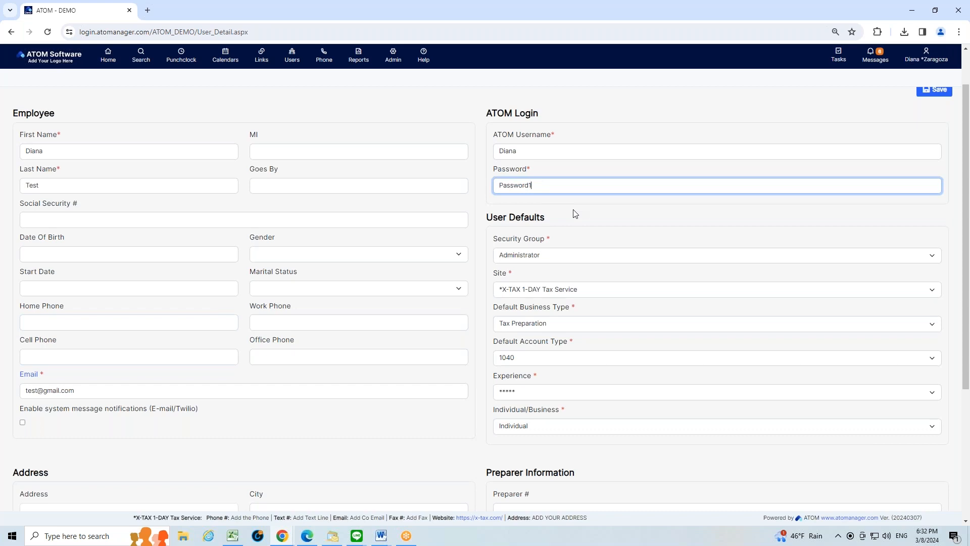
Set the user's security group to Administrator and the site to *X-TAX 1-DAY Tax Service
left_click(553, 257)
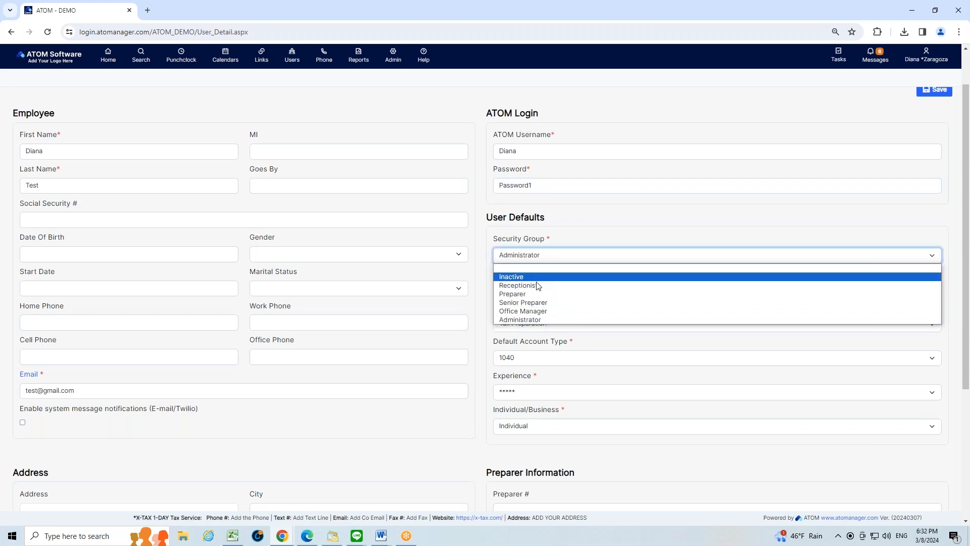
left_click(543, 319)
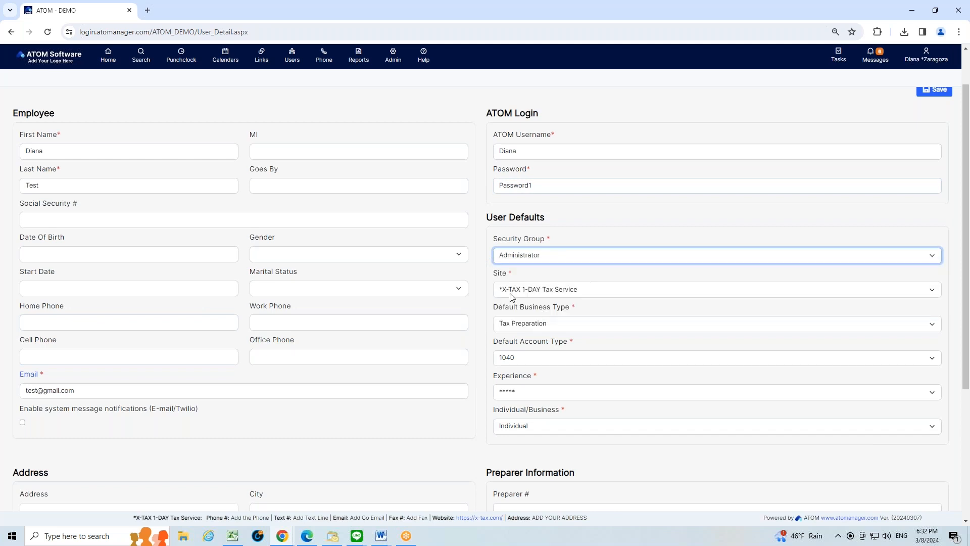
mouse_move(579, 293)
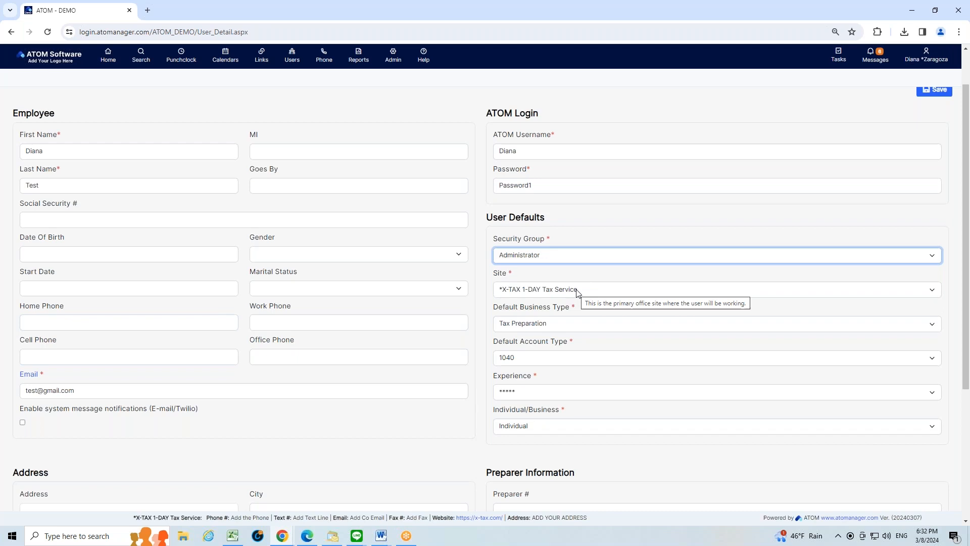
left_click(571, 289)
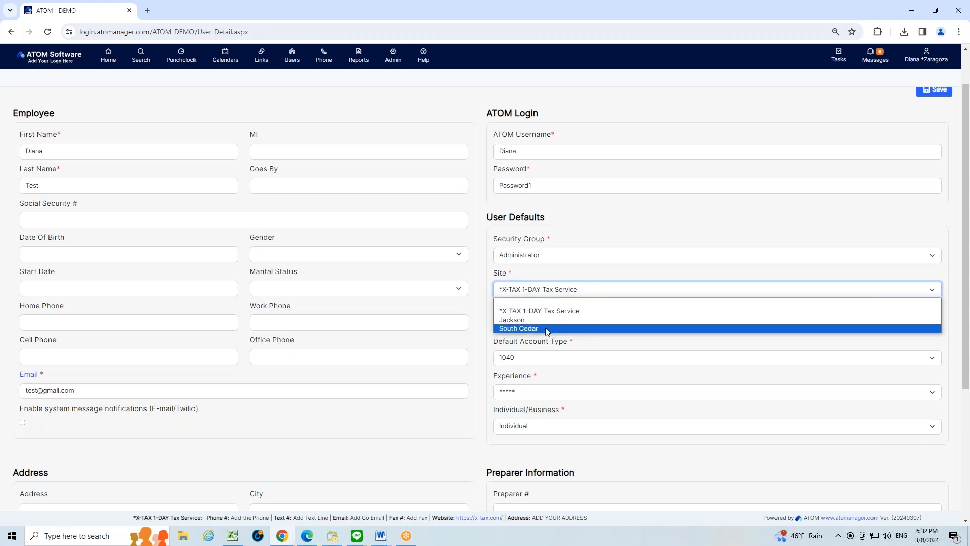
left_click(582, 313)
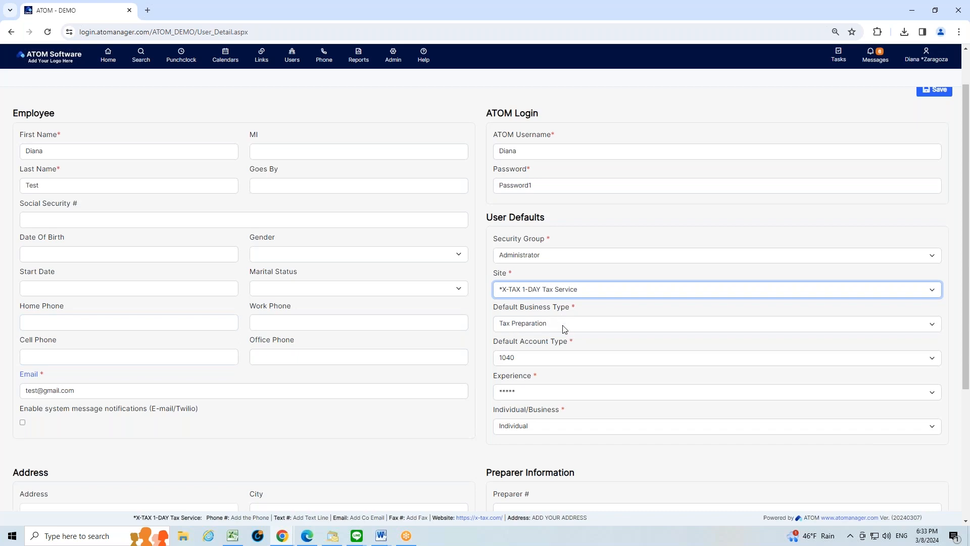
Examine the default business type, account type, experience and Individual/Business settings, plus the address and preparer information fields
mouse_move(564, 329)
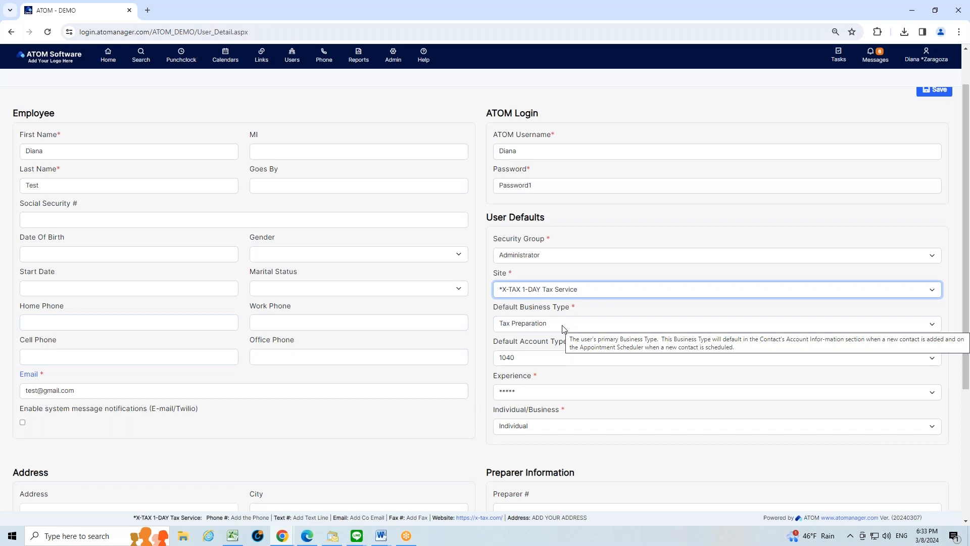
left_click(564, 329)
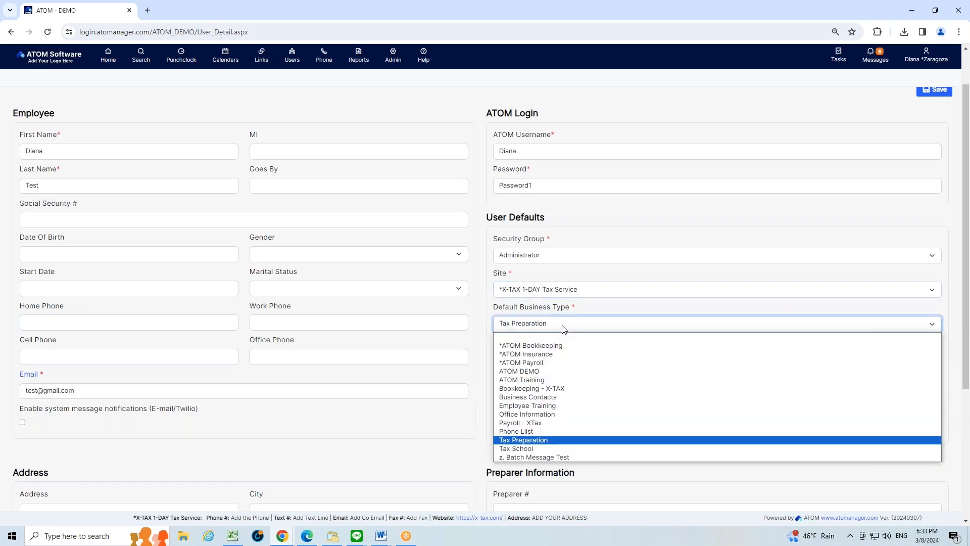
left_click(565, 329)
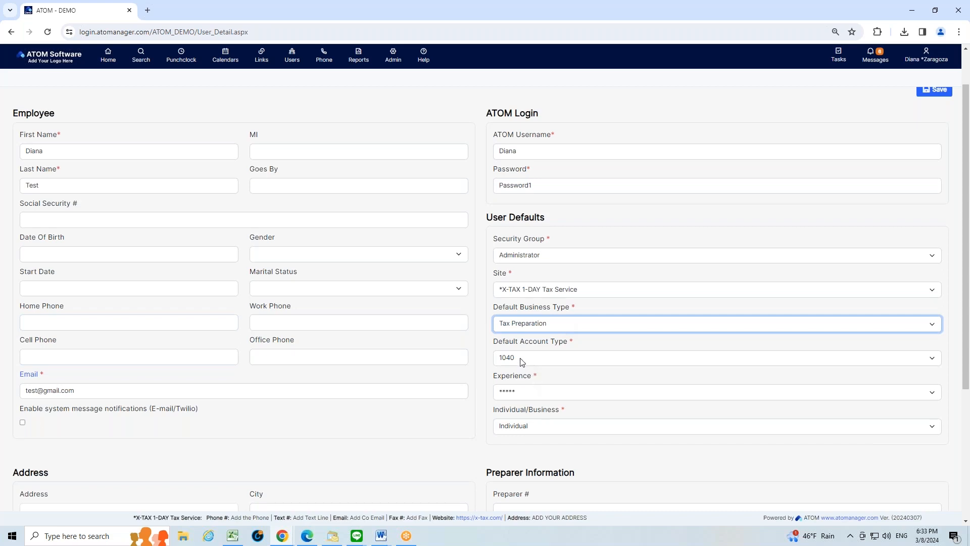
mouse_move(522, 361)
mouse_move(537, 431)
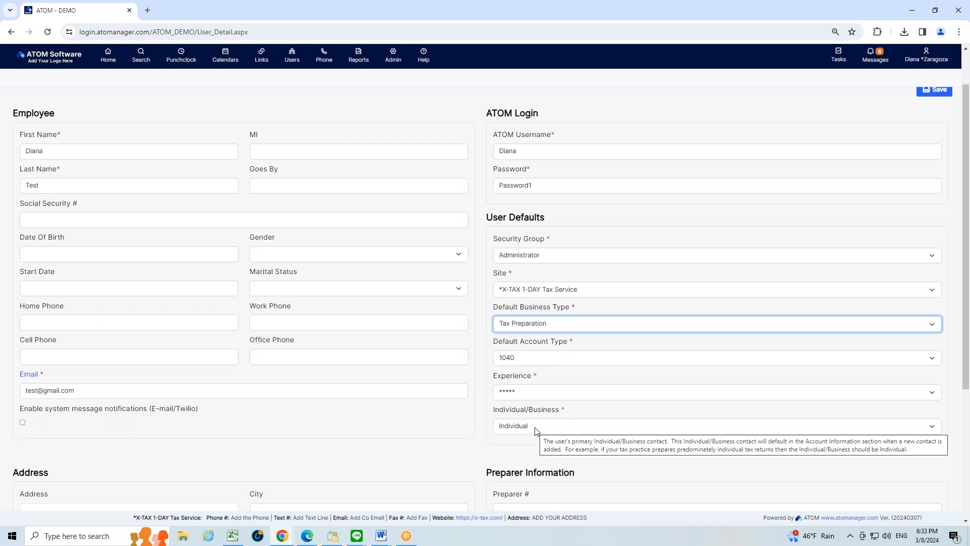
left_click(536, 430)
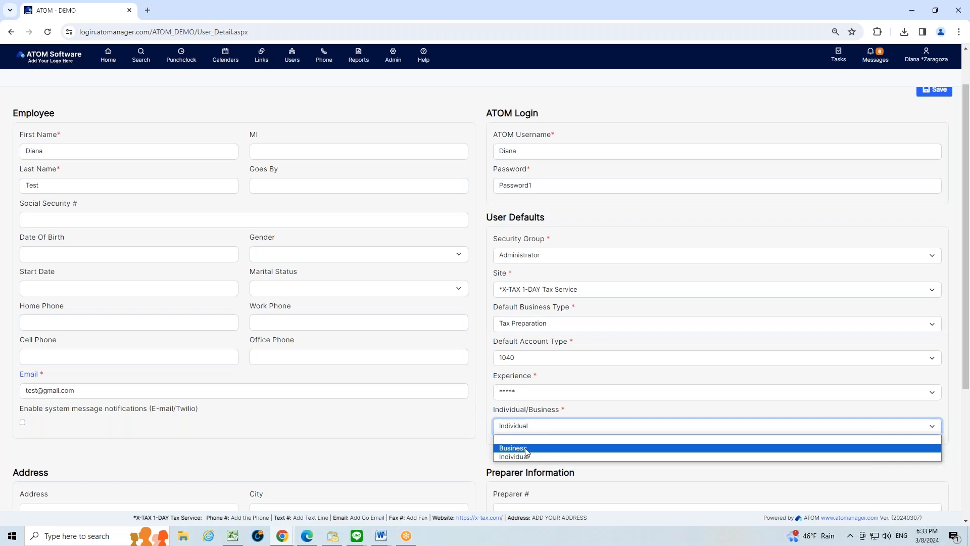
left_click(454, 454)
mouse_move(531, 428)
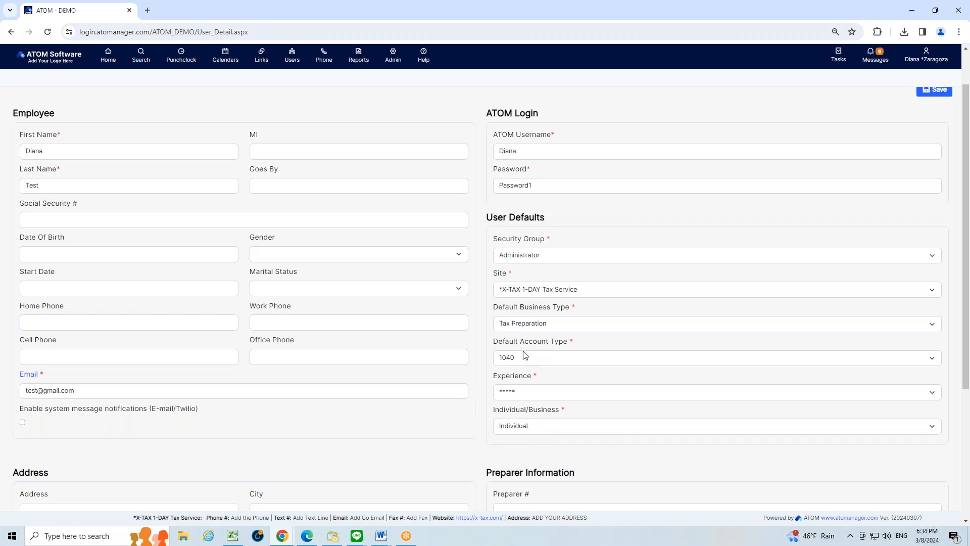
mouse_move(526, 329)
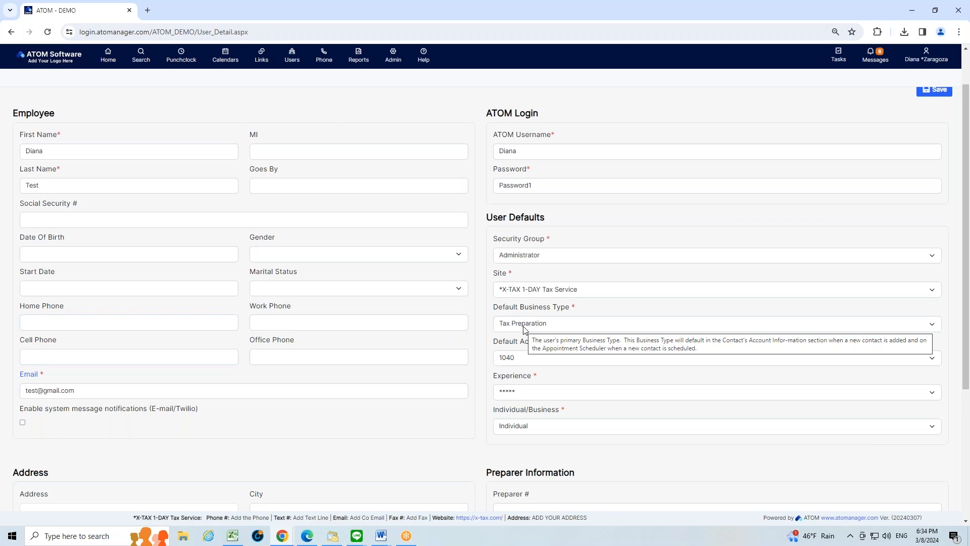
mouse_move(532, 437)
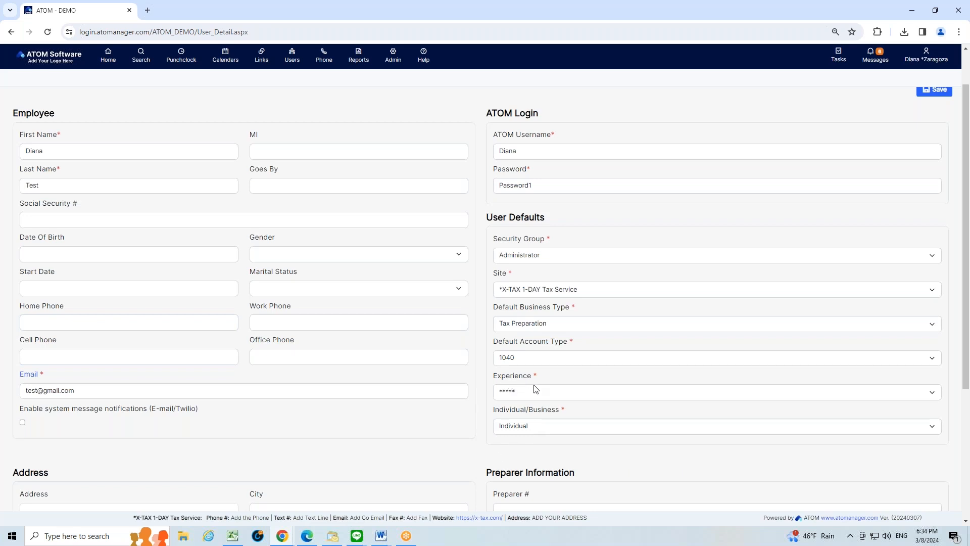
mouse_move(531, 398)
scroll(712, 374, "down", 4)
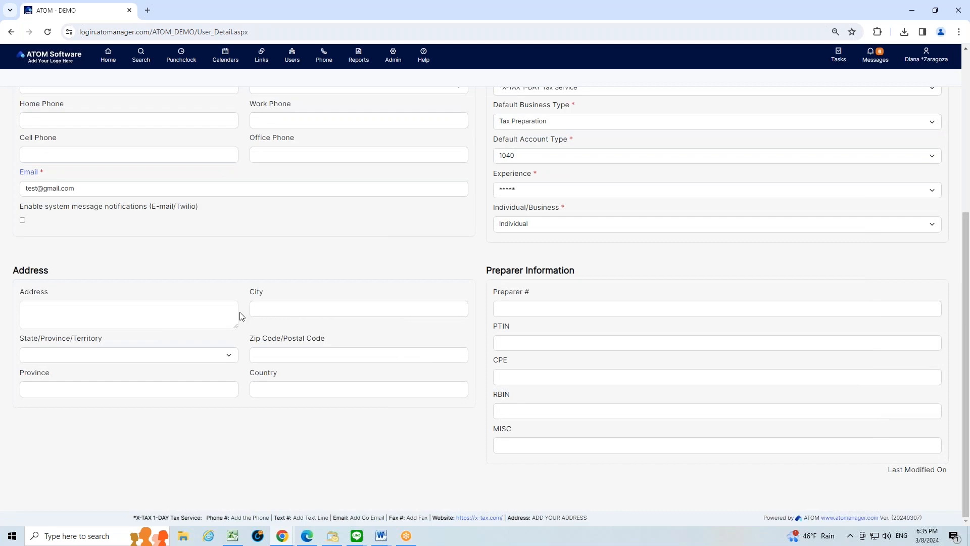
Save the new user record and open its Tax / Reporting information
scroll(697, 369, "up", 5)
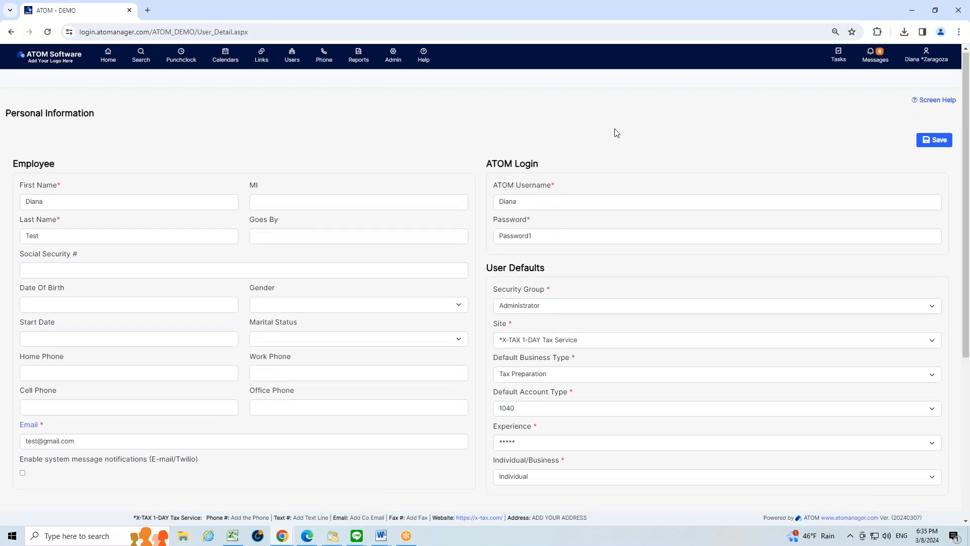
left_click(936, 142)
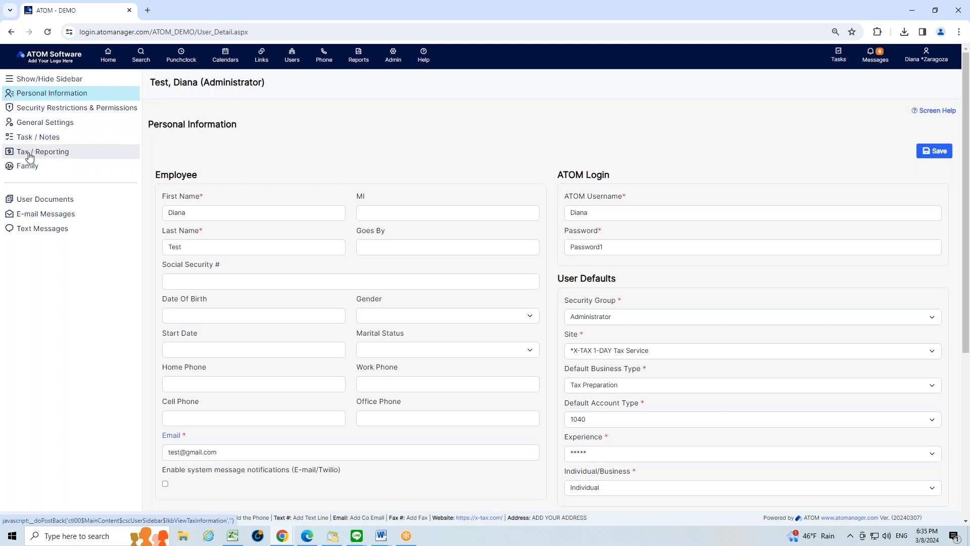
left_click(47, 156)
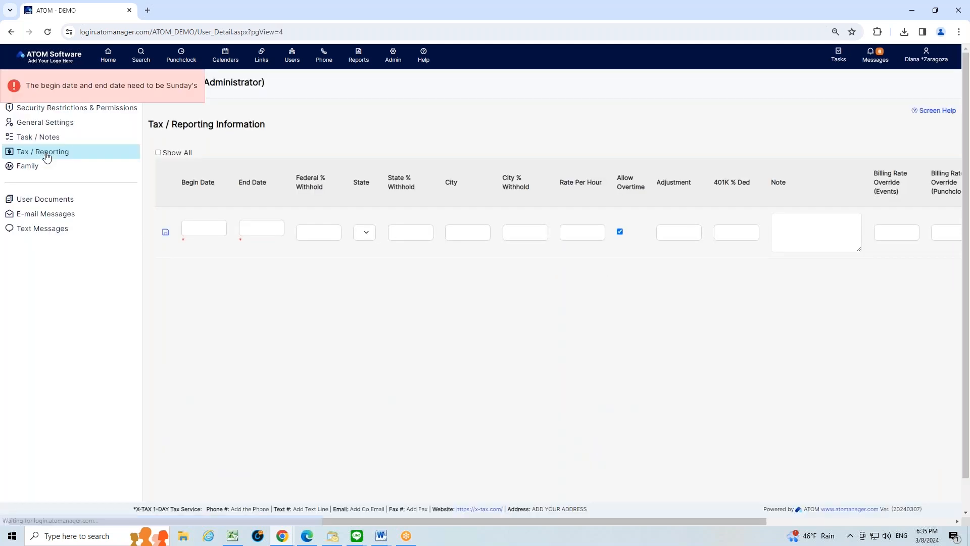
left_click(187, 229)
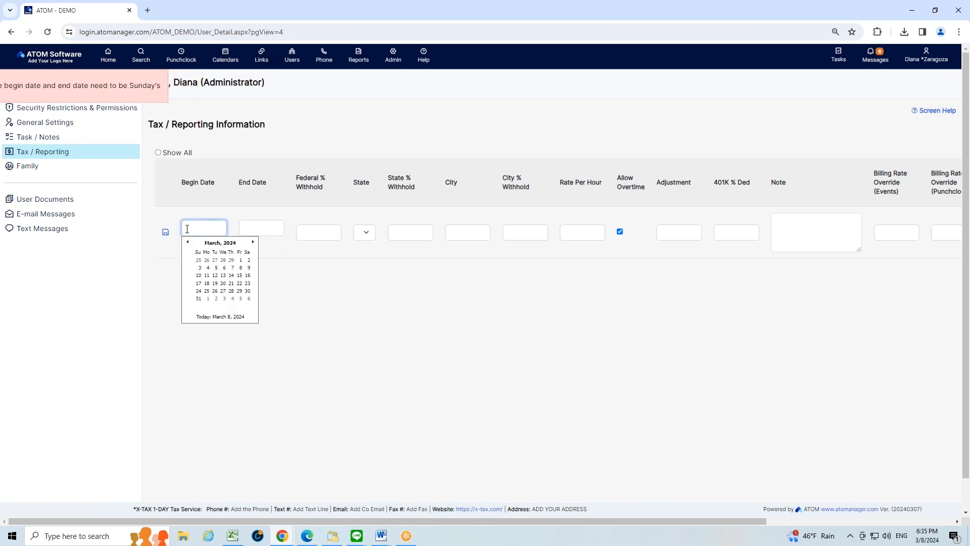
left_click(252, 228)
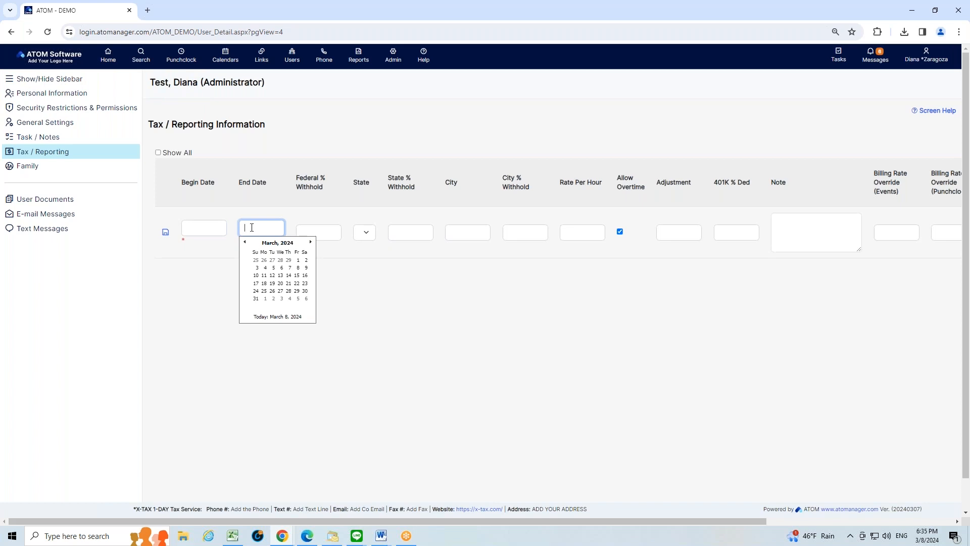
left_click(201, 229)
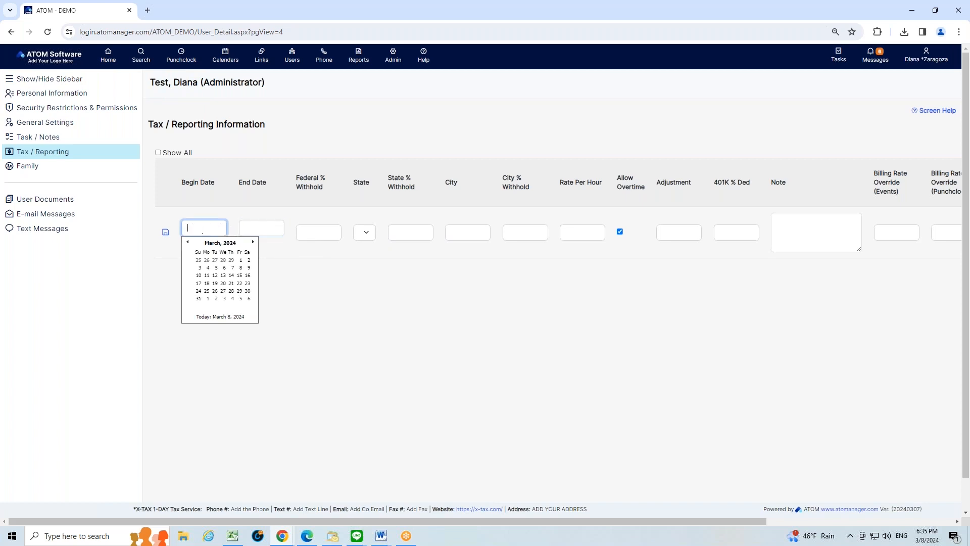
left_click(255, 228)
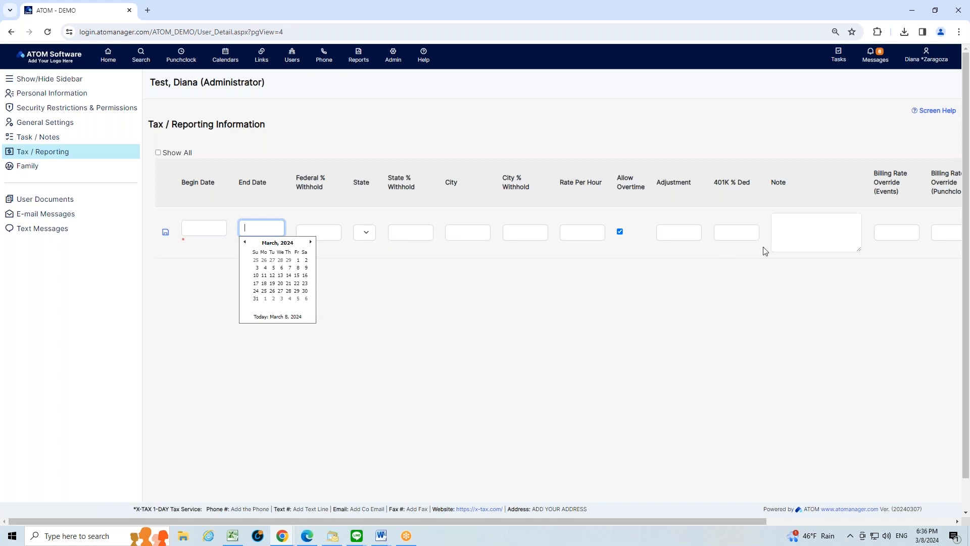
left_click(475, 340)
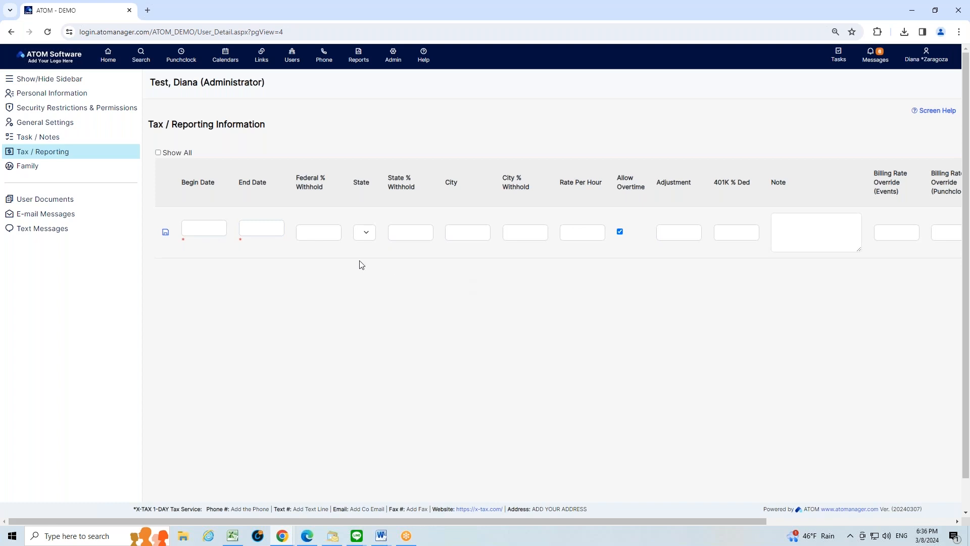
Add and save a tax reporting entry with begin date 3/3/2024 and end date 12/29/2030
left_click(189, 228)
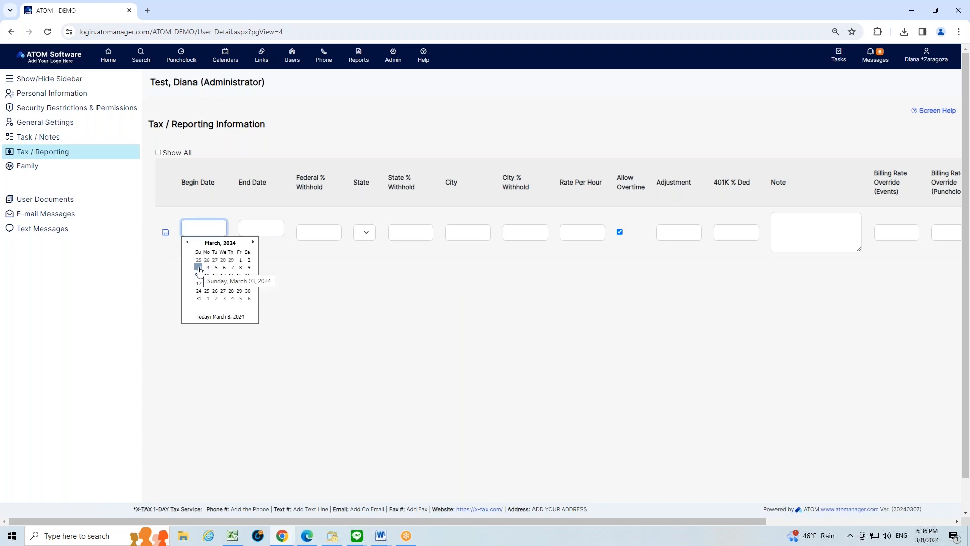
left_click(198, 268)
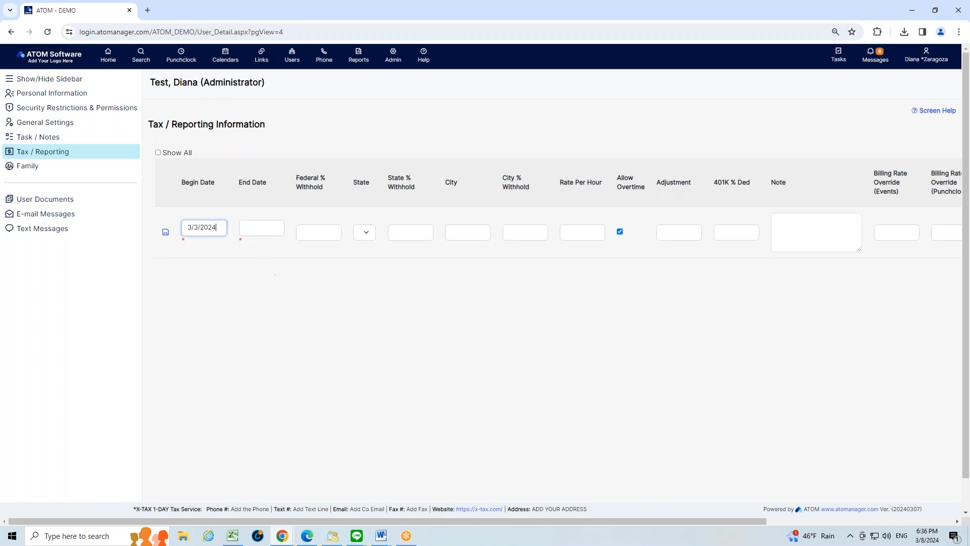
left_click(283, 227)
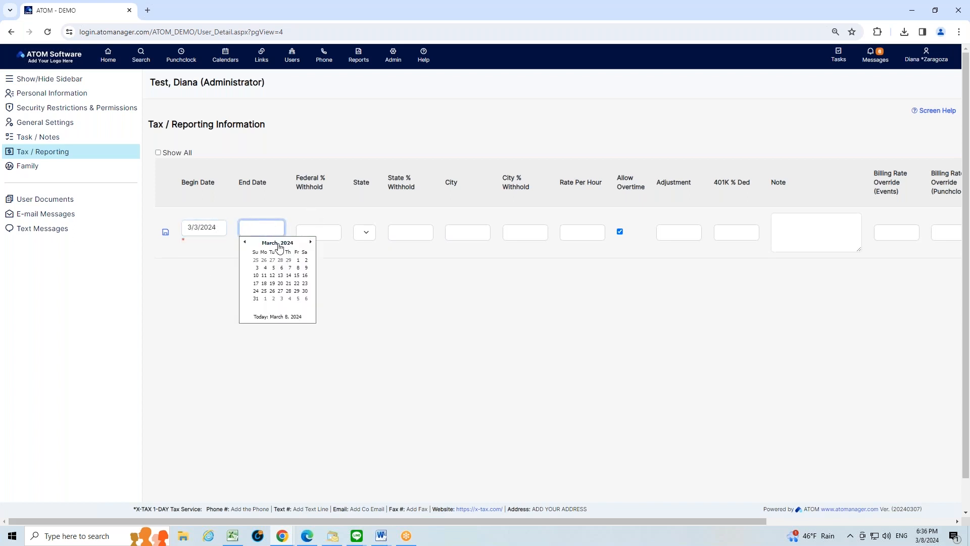
left_click(279, 243)
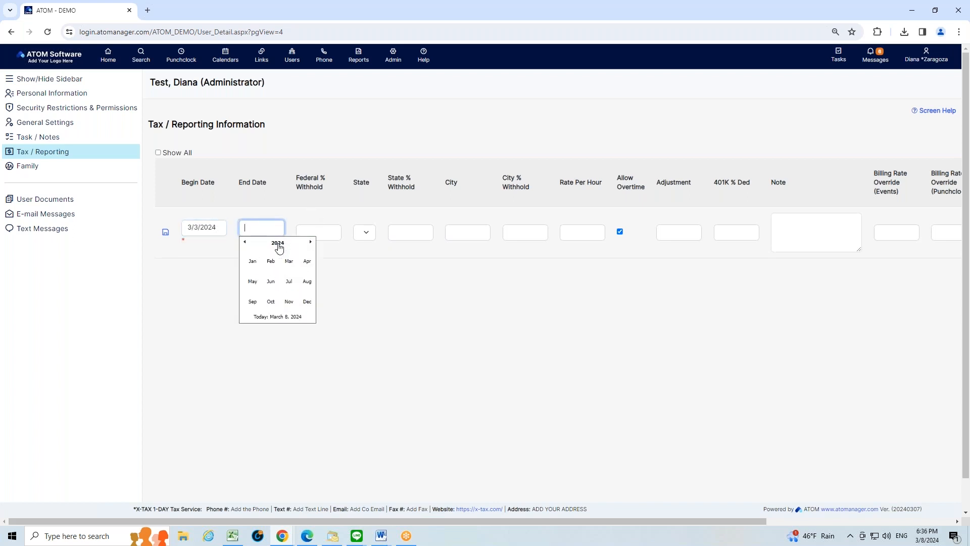
left_click(279, 245)
left_click(307, 300)
left_click(306, 300)
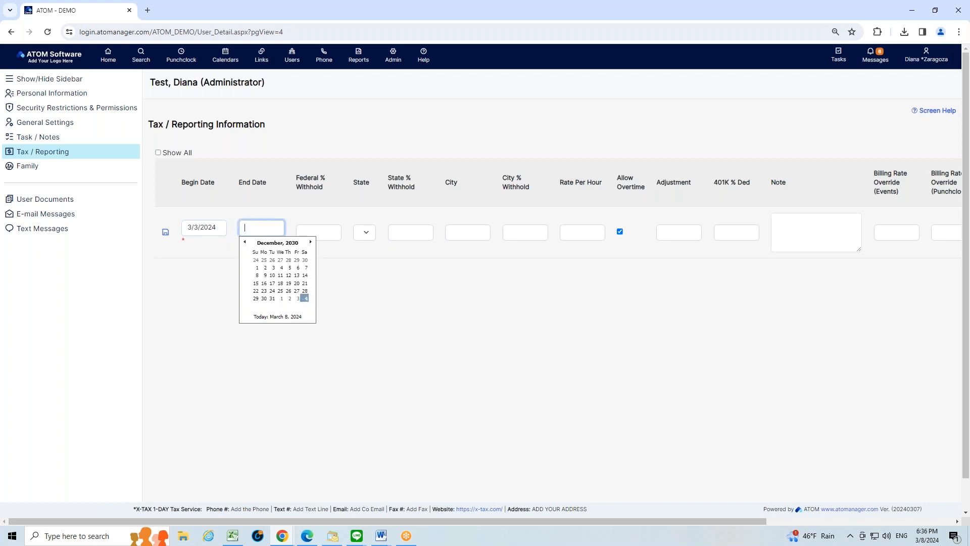
left_click(256, 299)
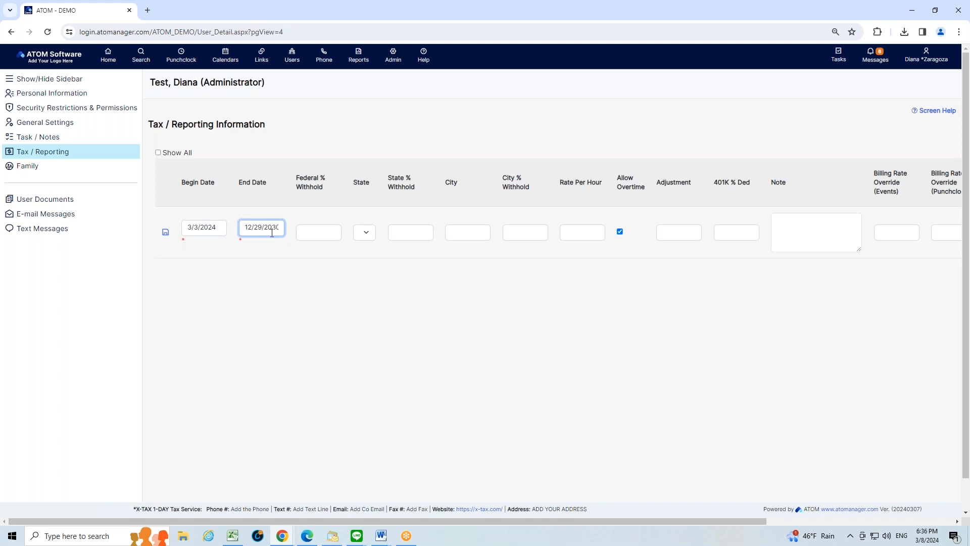
left_click(165, 233)
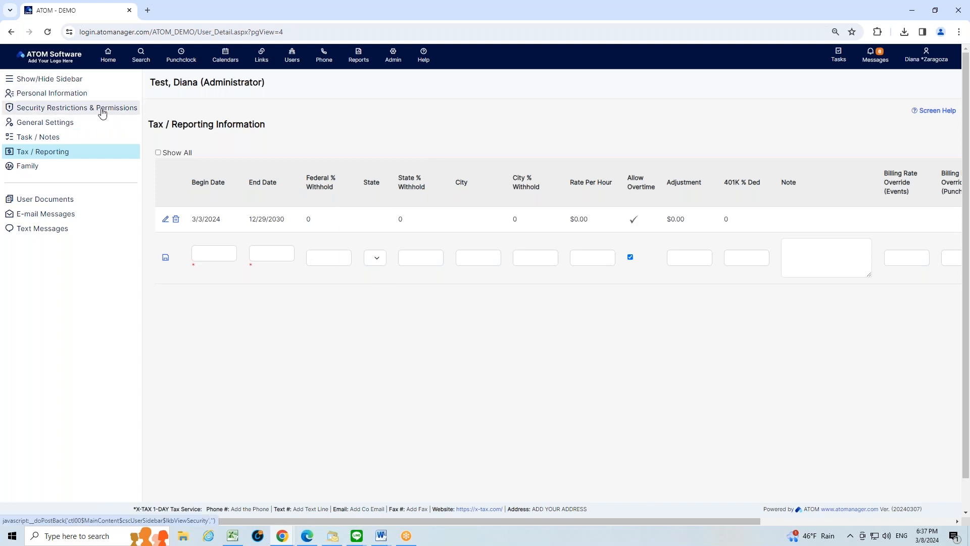
Open the user's Security Restrictions & Permissions page
left_click(80, 111)
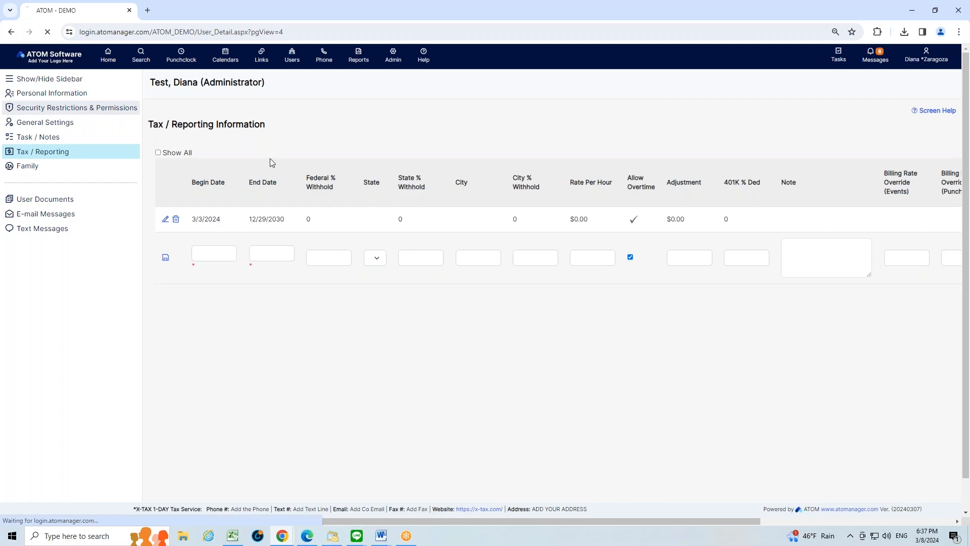